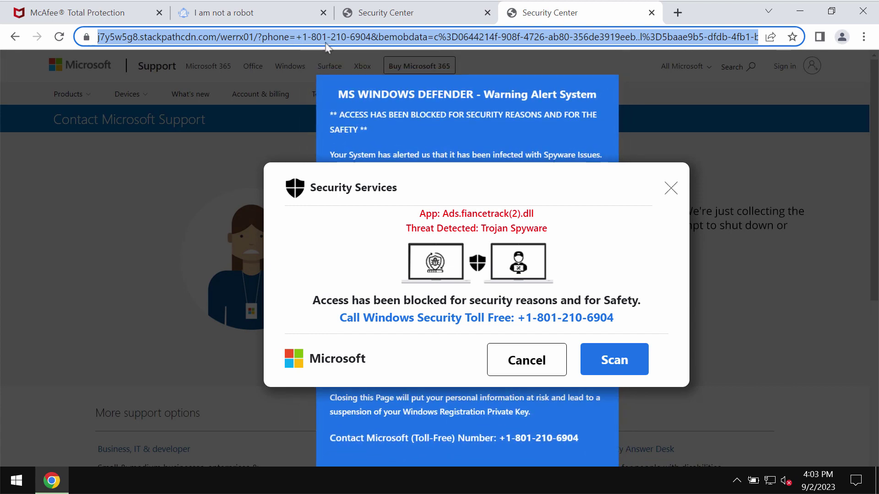
pyautogui.write('combocleaner.com')
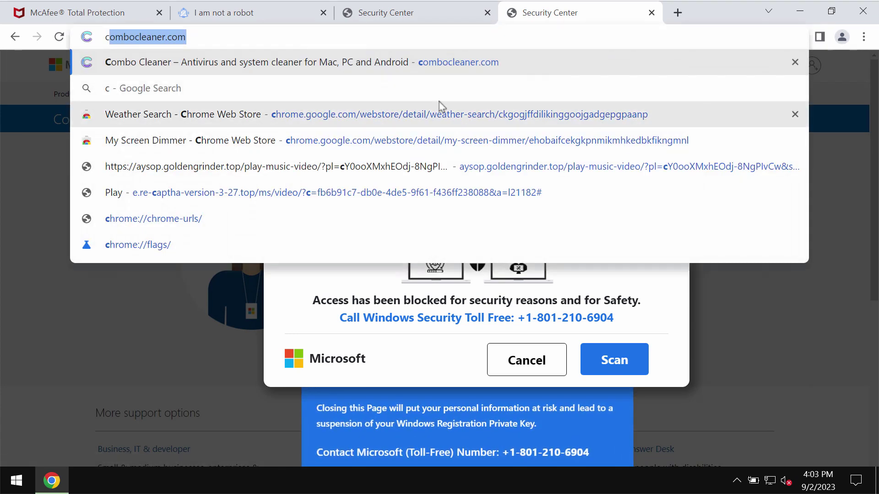
# Step: Load combocleaner.com in Chrome, show its full address, then minimize Chrome to the desktop
pyautogui.click(431, 65)
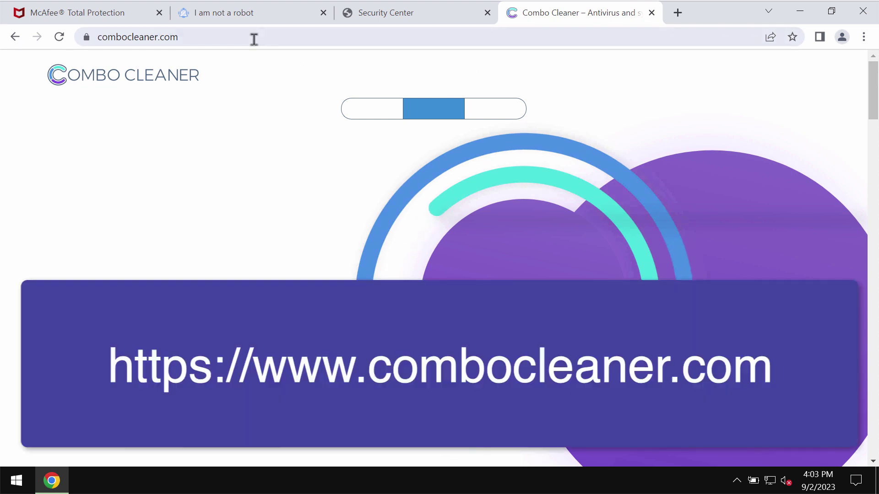
pyautogui.click(253, 39)
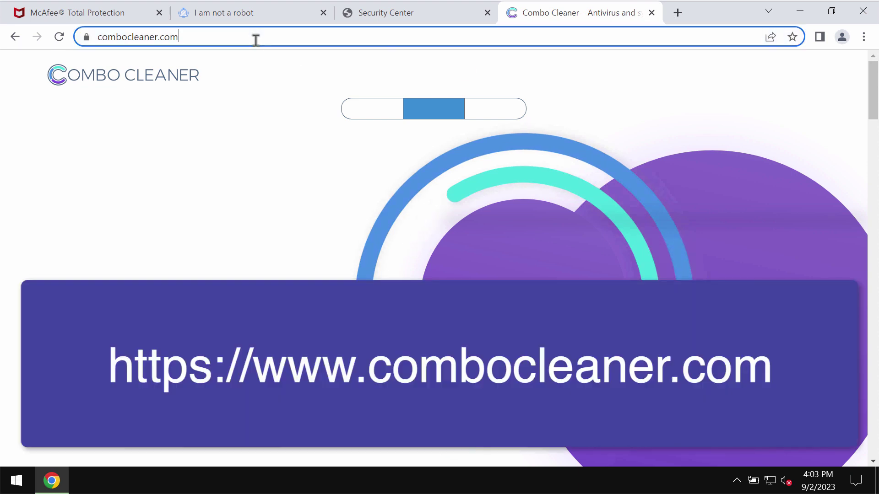
pyautogui.click(801, 12)
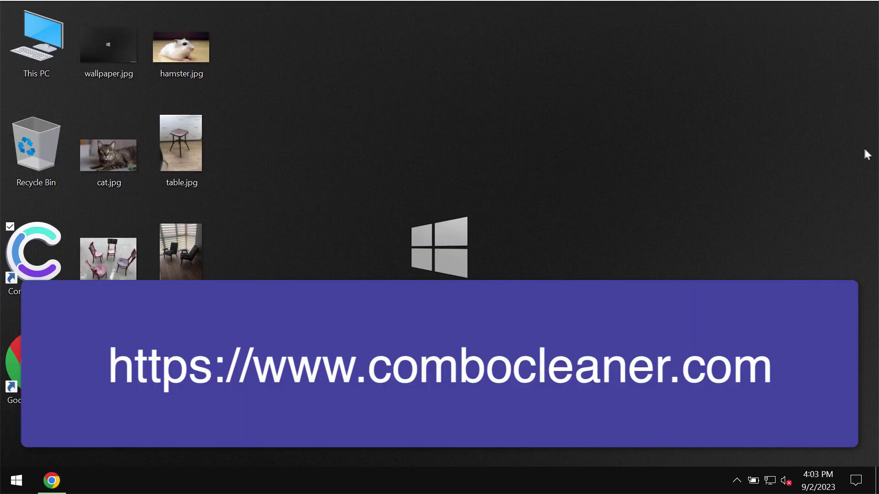
# Step: Launch Combo Cleaner from its desktop icon, leaving Quick Scan selected
pyautogui.doubleClick(40, 268)
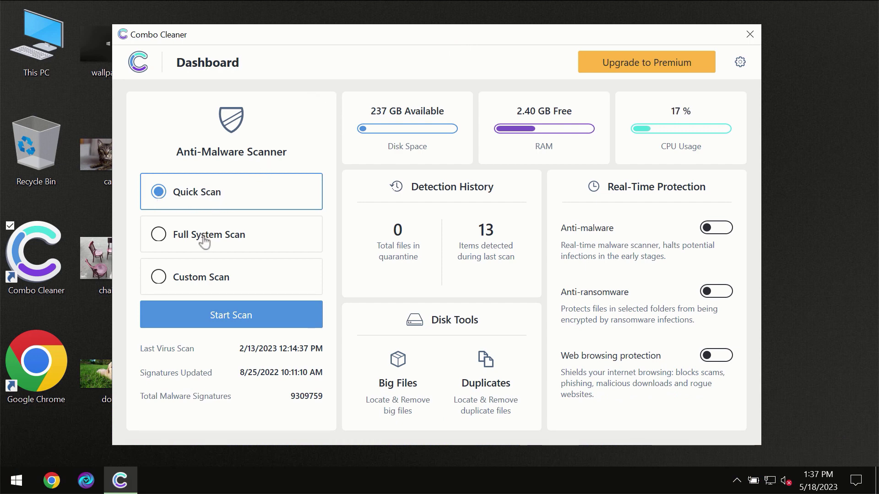
# Step: Start the Quick Scan and let it check about 3.6K items
pyautogui.click(226, 322)
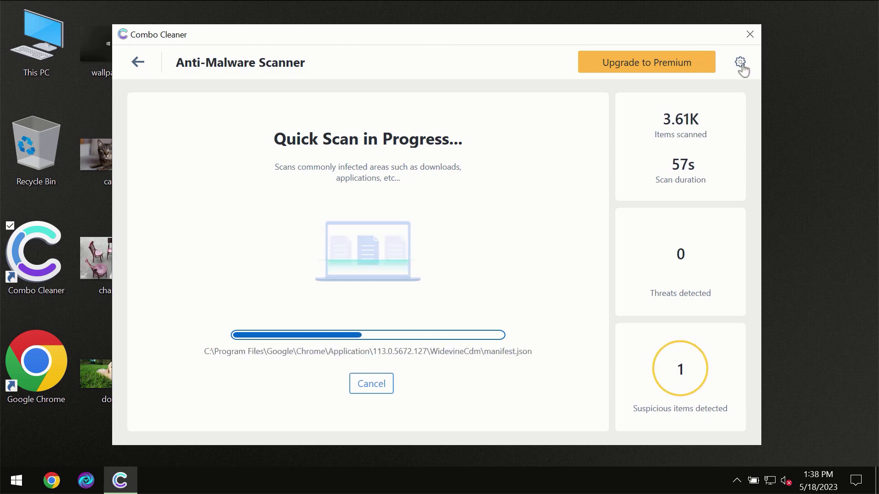
# Step: View the Anti-Ransomware settings, showing no protected folders, then return to the dashboard
pyautogui.click(740, 62)
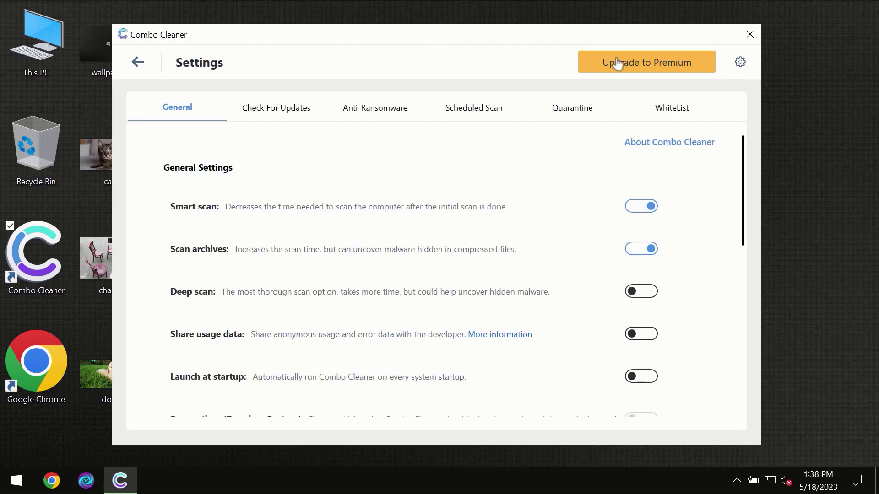
pyautogui.click(369, 113)
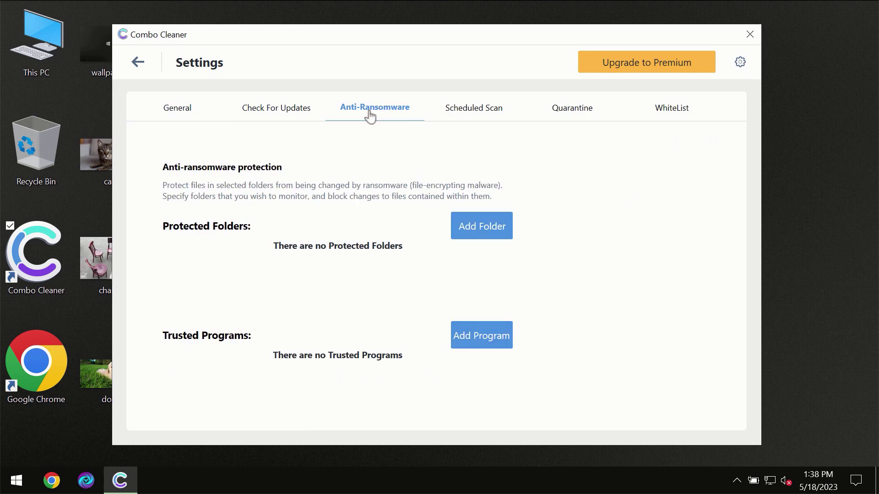
pyautogui.click(138, 63)
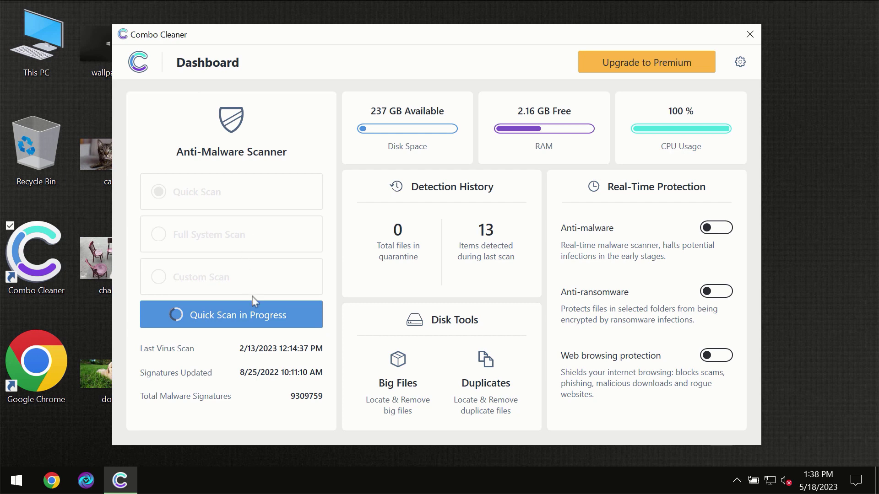
# Step: Check the finished Quick Scan's one spam threat, then open the Upgrade to Premium page
pyautogui.click(253, 320)
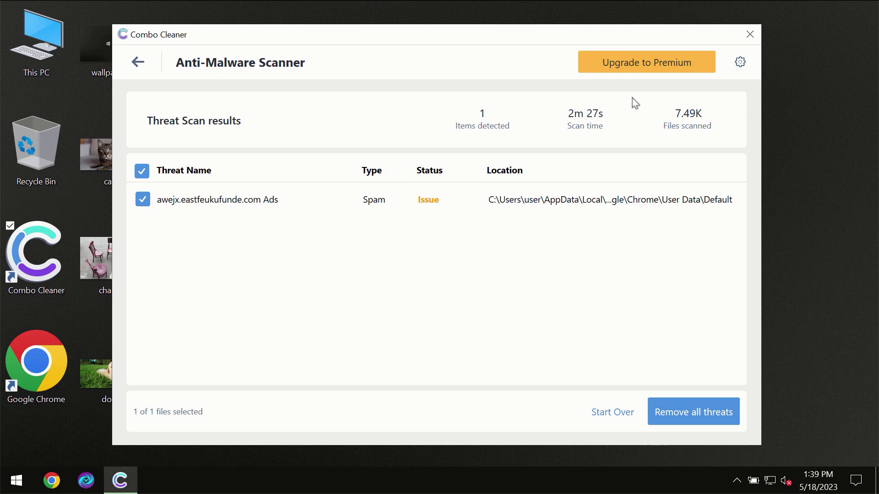
pyautogui.click(633, 63)
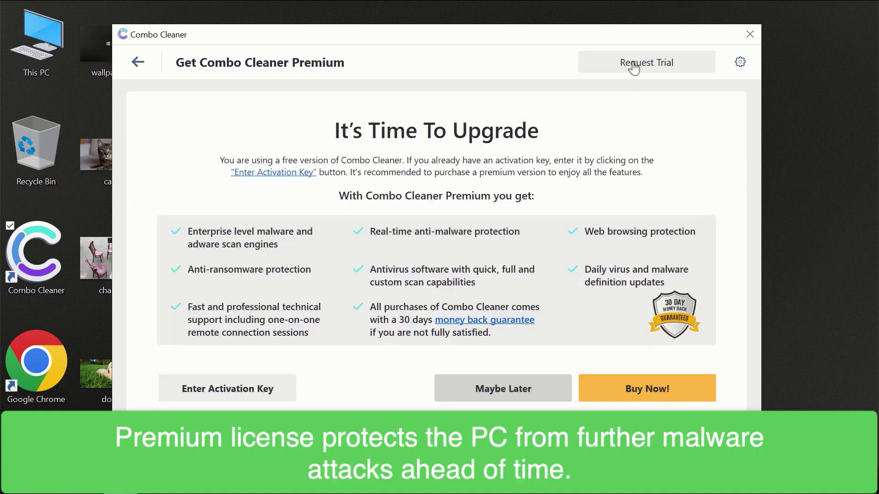